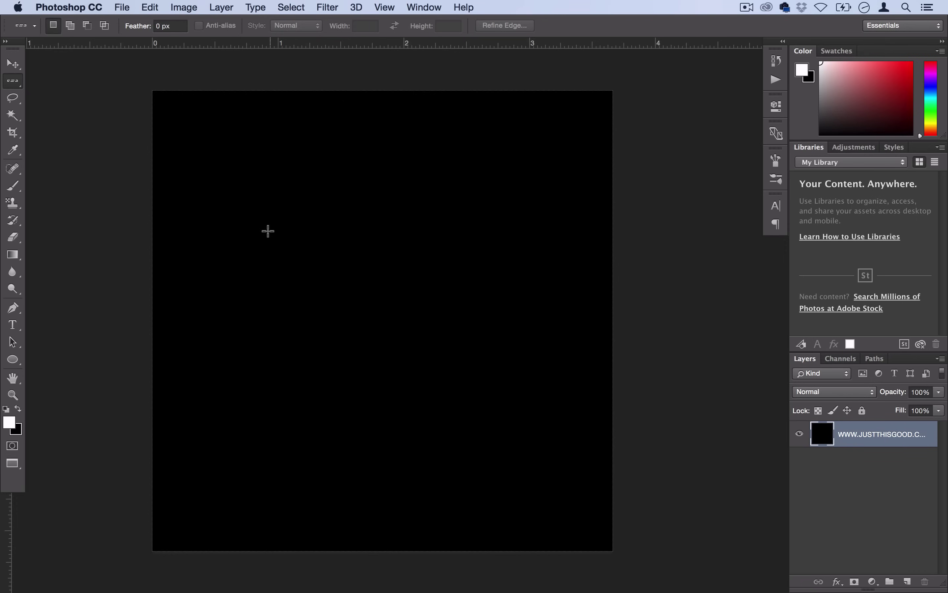
key(t)
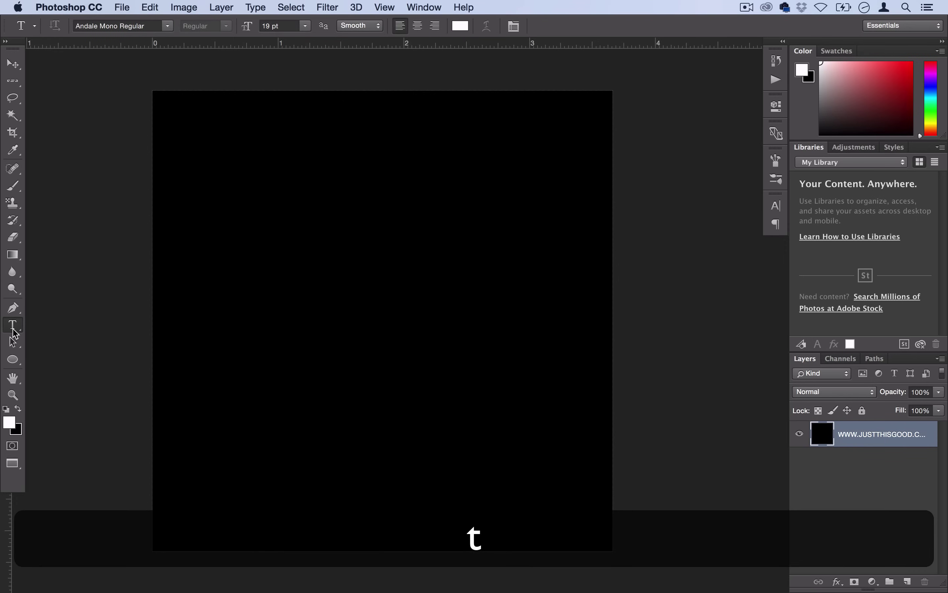
click(12, 326)
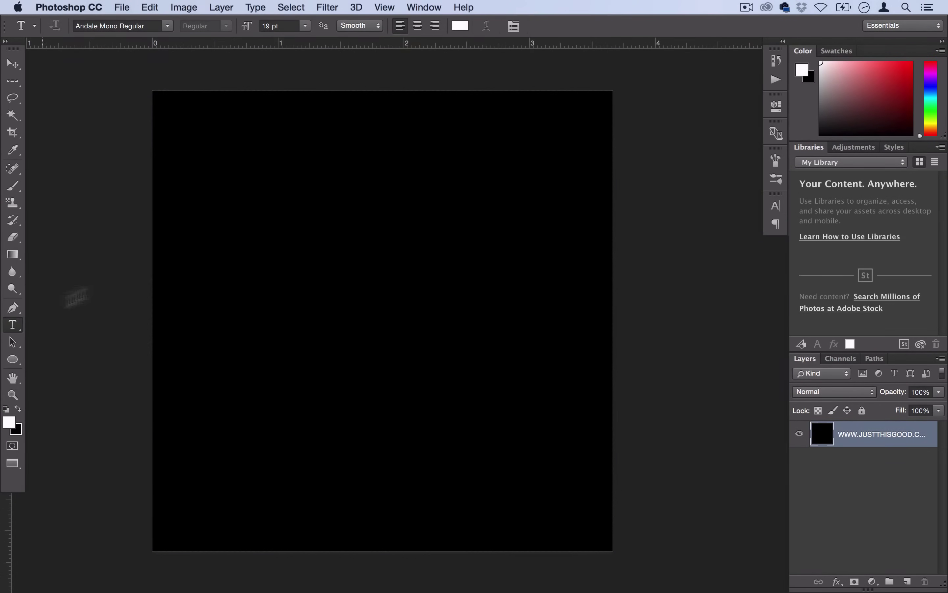
click(234, 173)
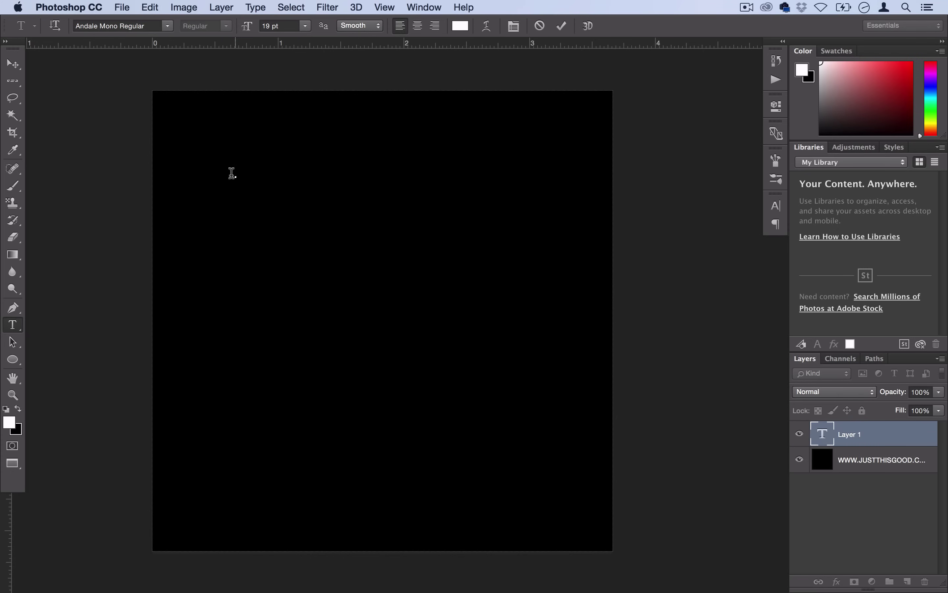
key(shift)
text(WW>)
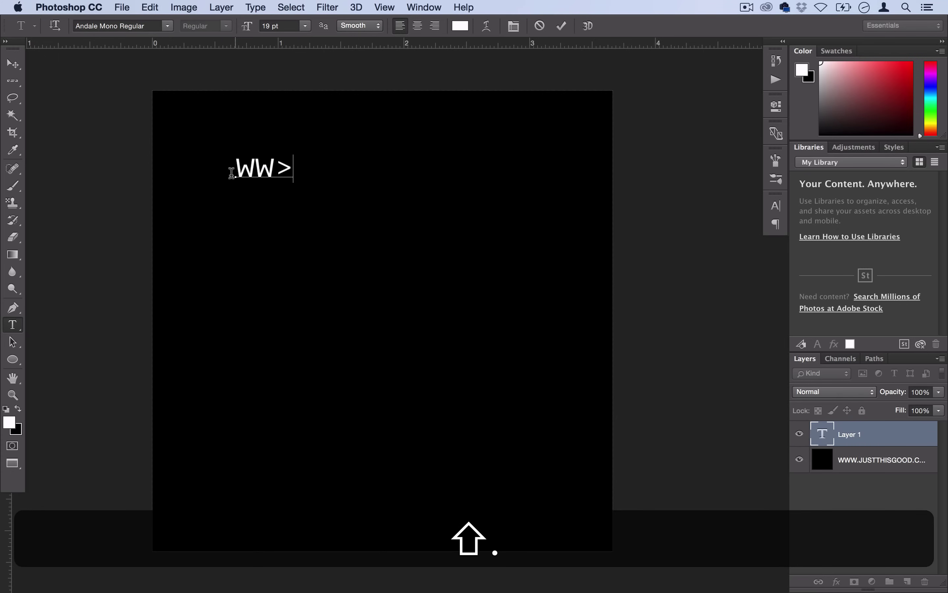
key(BackSpace)
text(W>)
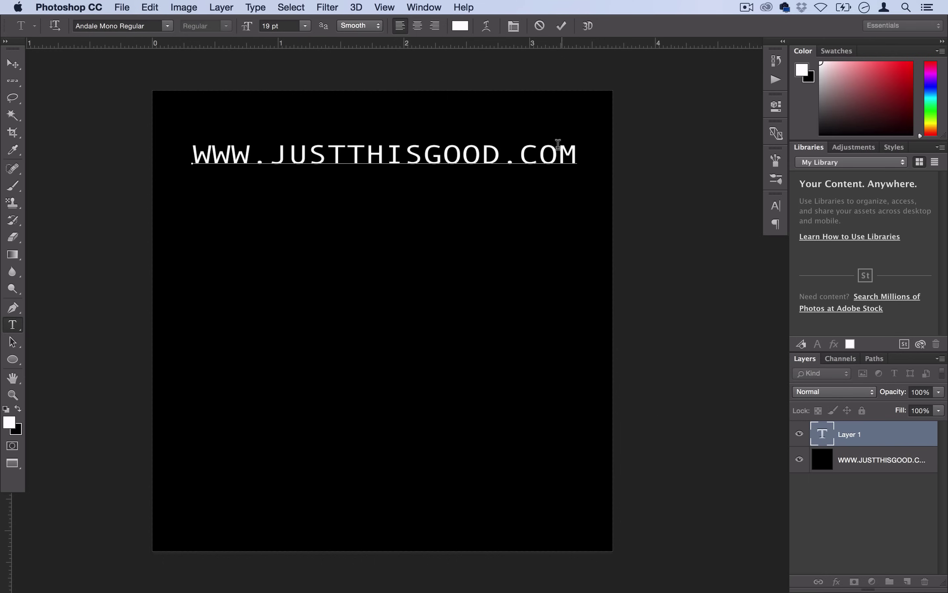
click(570, 155)
- Select all the URL text and set its font size to 19 pt in the Character panel
click(513, 26)
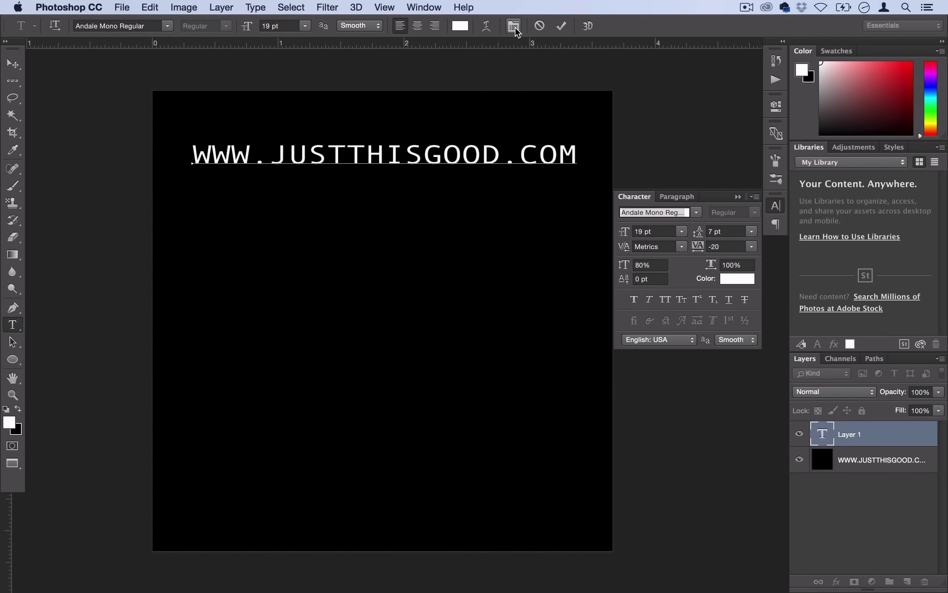
click(425, 7)
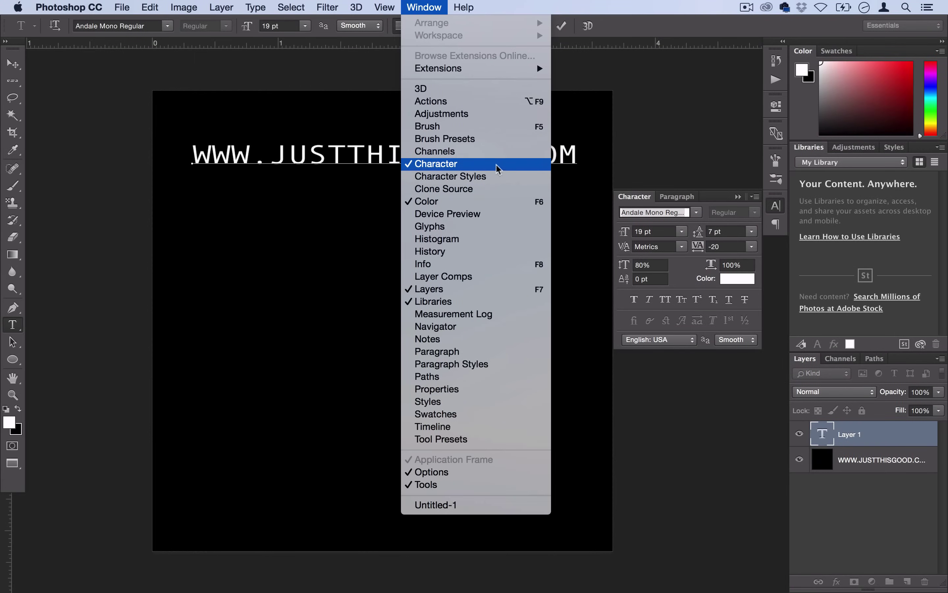
click(711, 194)
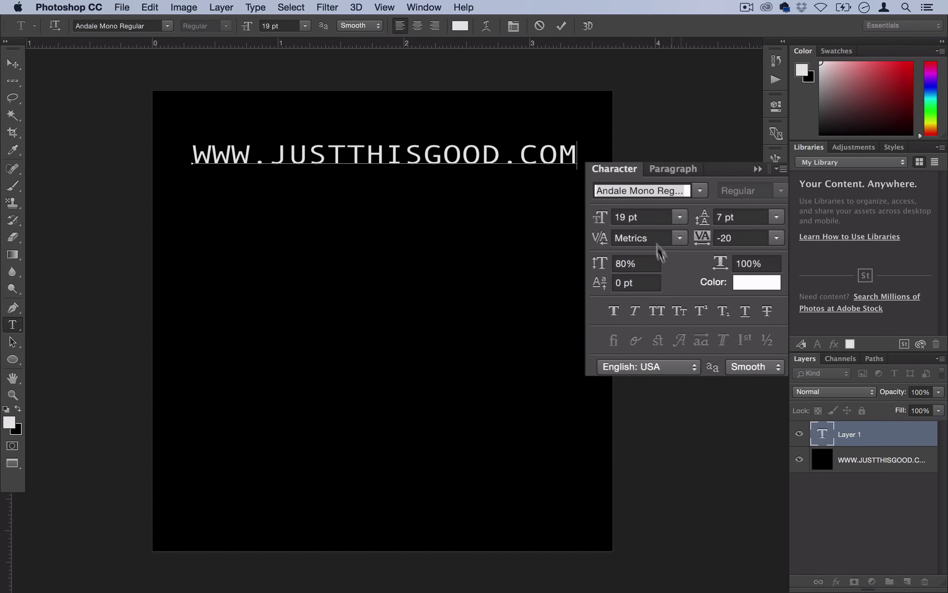
click(658, 231)
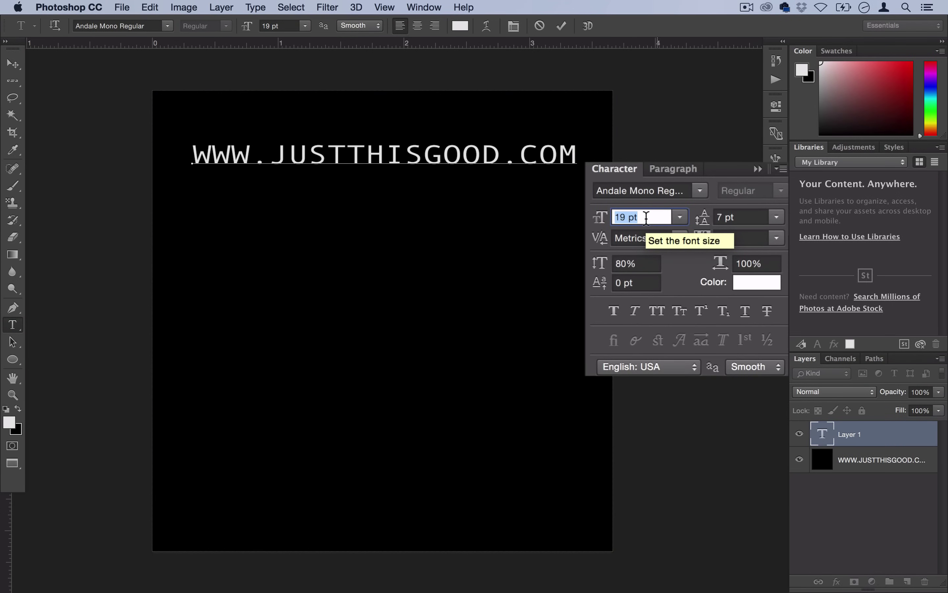
key(Down)
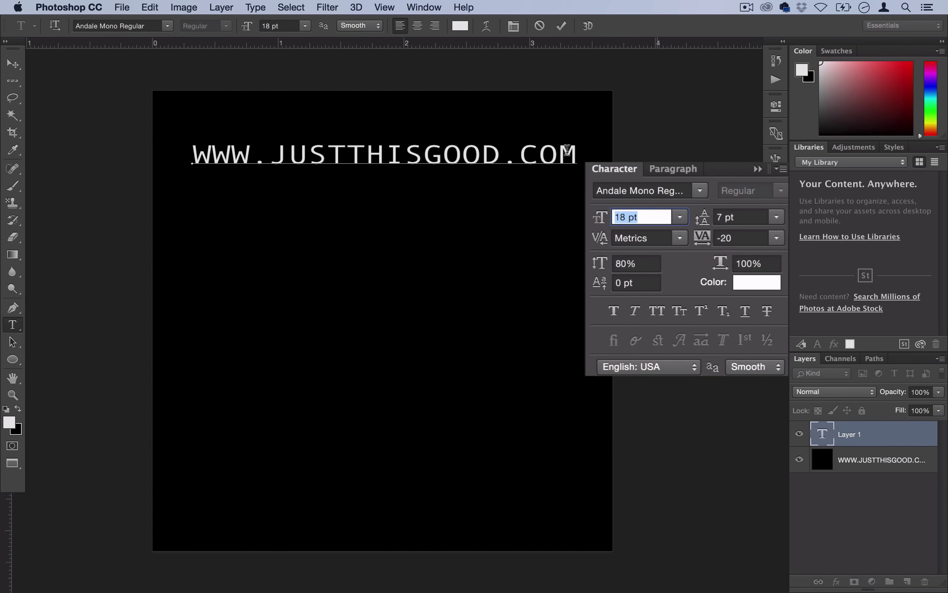
key(Return)
key(super+a)
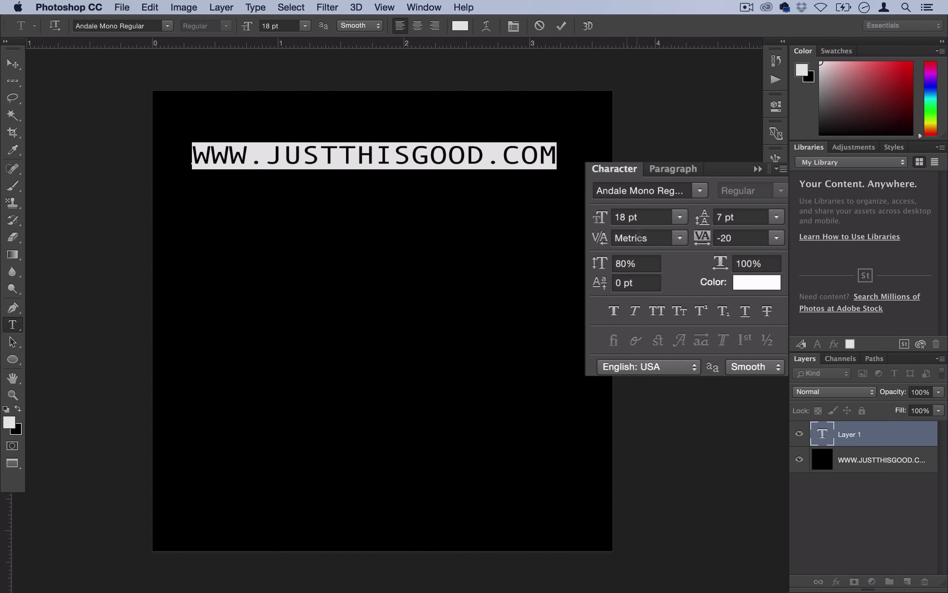
click(651, 218)
key(Up)
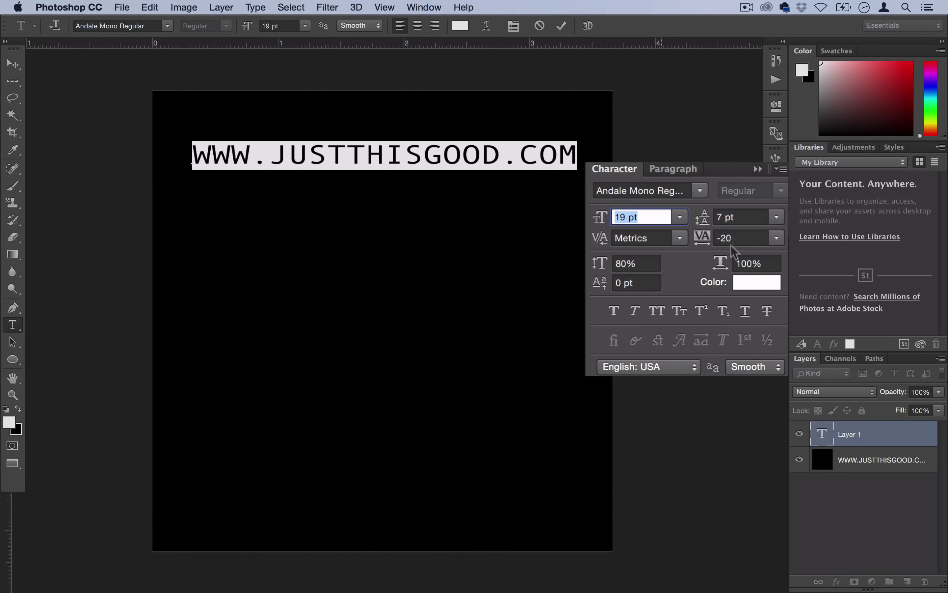
- Tighten the text's tracking to -40
click(744, 239)
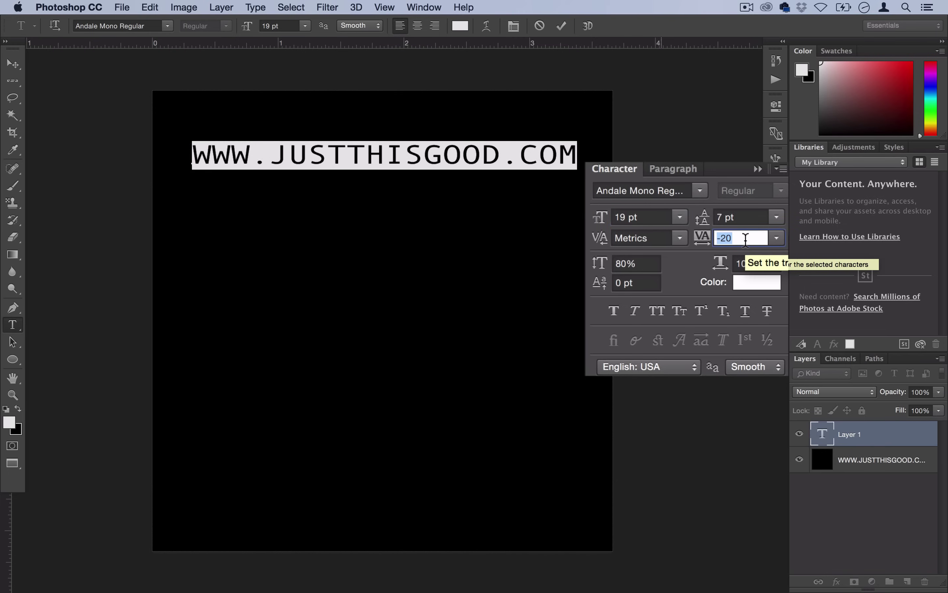
key(Up)
key(Up)
key(Up)
key(Up)
key(Up)
key(Up)
key(Up)
key(Up)
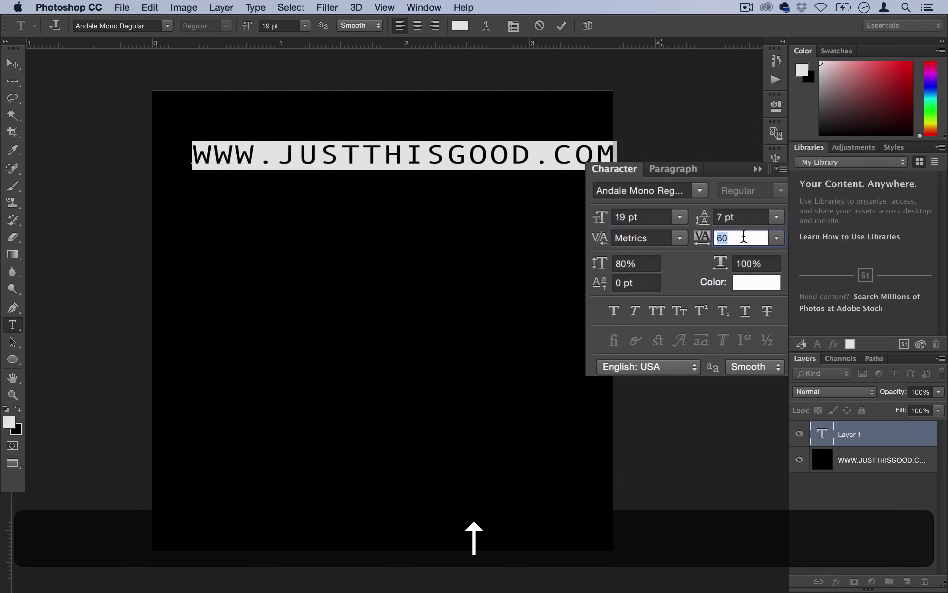
key(Down)
key(Down)
key(Down)
key(Down)
key(Down)
key(Down)
key(Down)
key(Down)
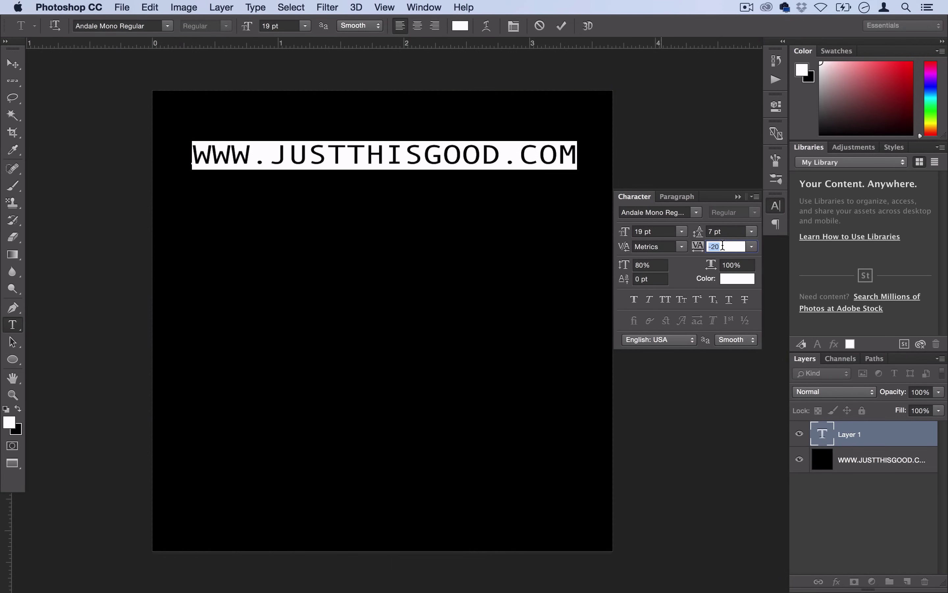
key(Down)
key(Down)
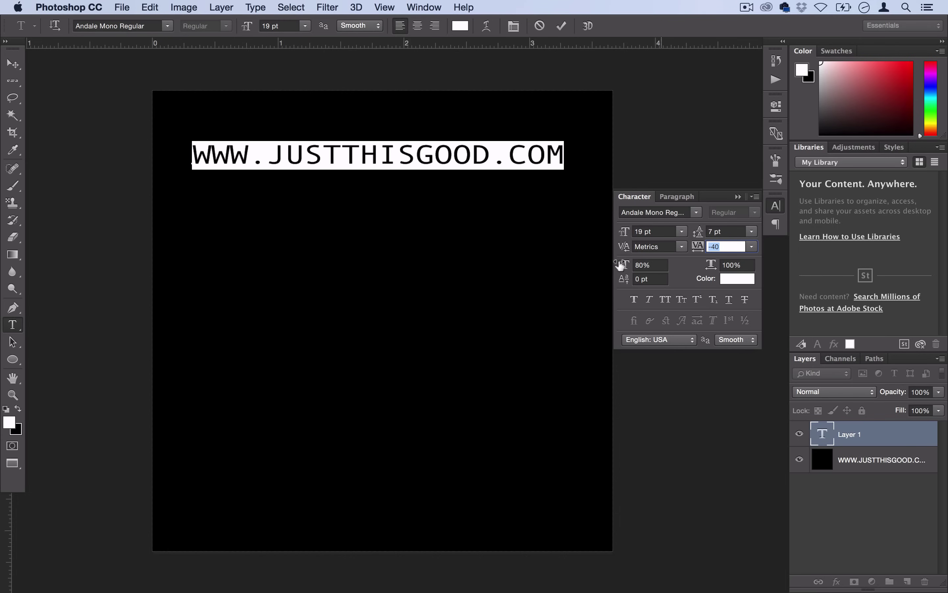
- Set the text's vertical scale to 80%
drag(620, 265, 636, 264)
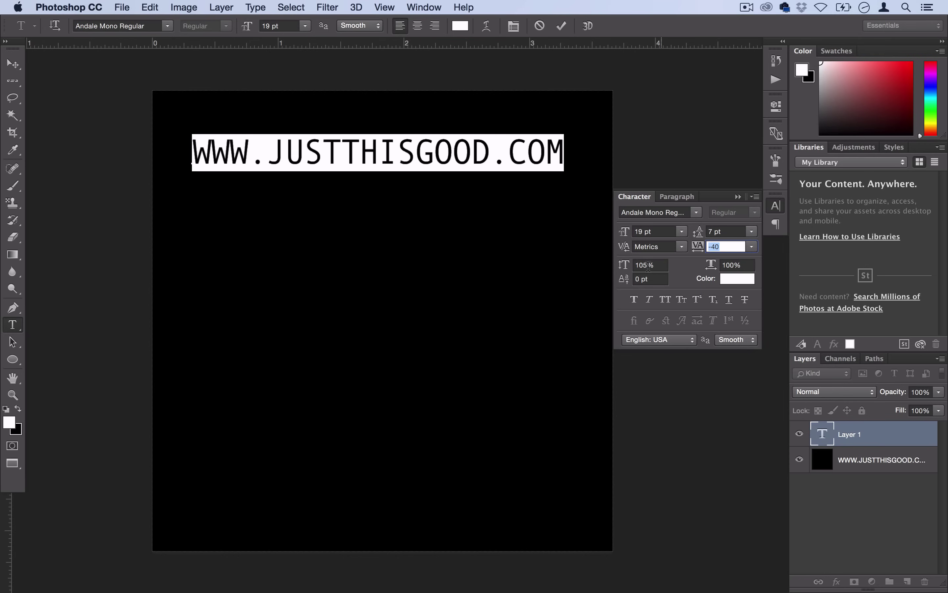
click(649, 266)
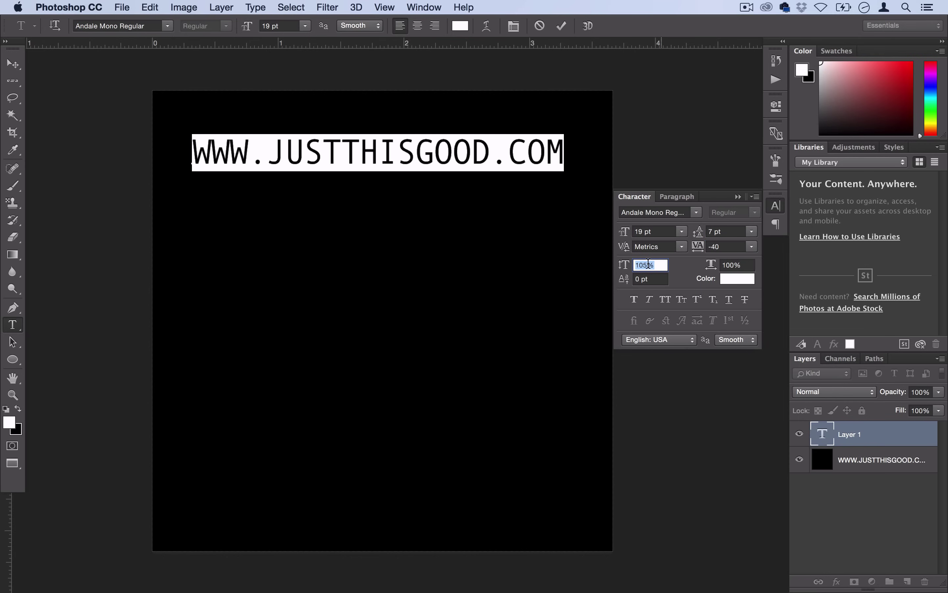
key(shift+Down)
key(shift+Down)
key(shift+Down)
key(shift+Down)
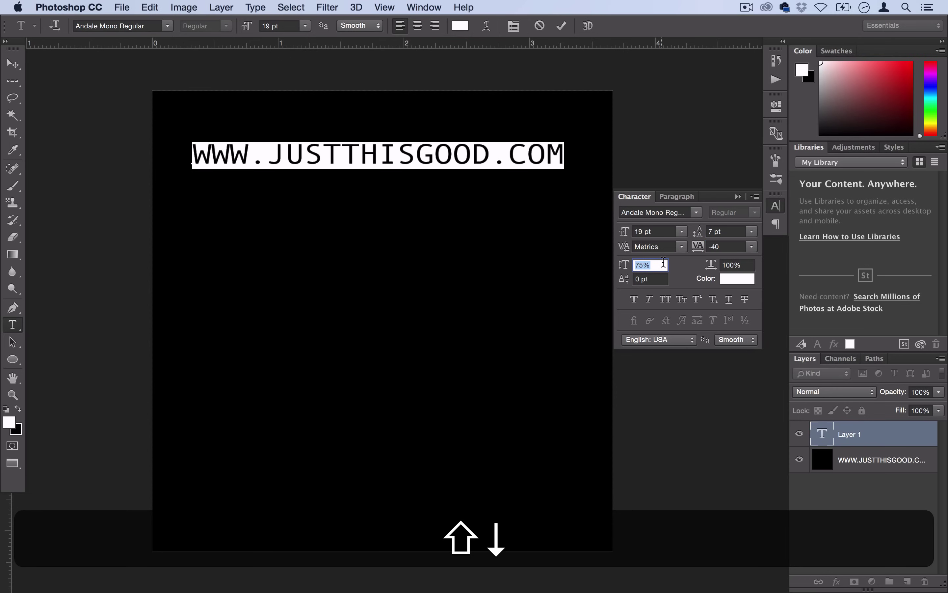
key(Up)
key(Up)
key(Up)
key(Up)
key(Up)
key(Up)
key(Up)
key(Up)
key(Up)
key(Up)
key(Up)
key(Up)
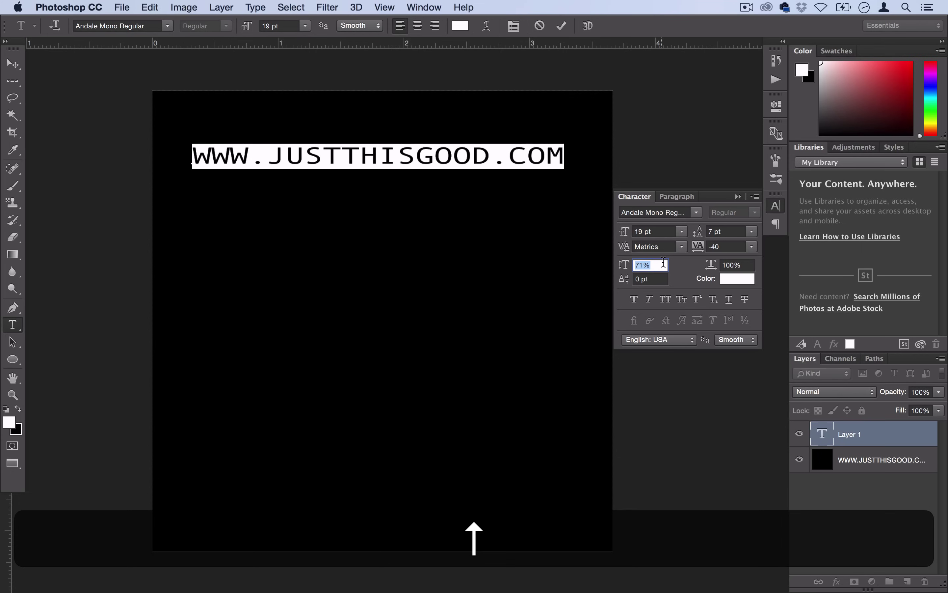
key(Up)
key(Up)
key(Up)
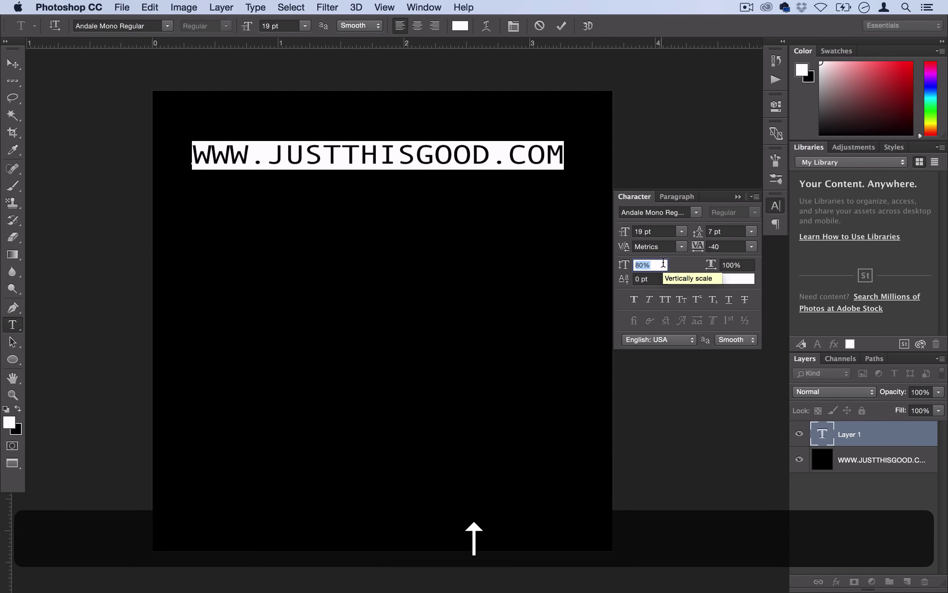
- Set the horizontal scale to 92% and collapse the Character panel
click(746, 265)
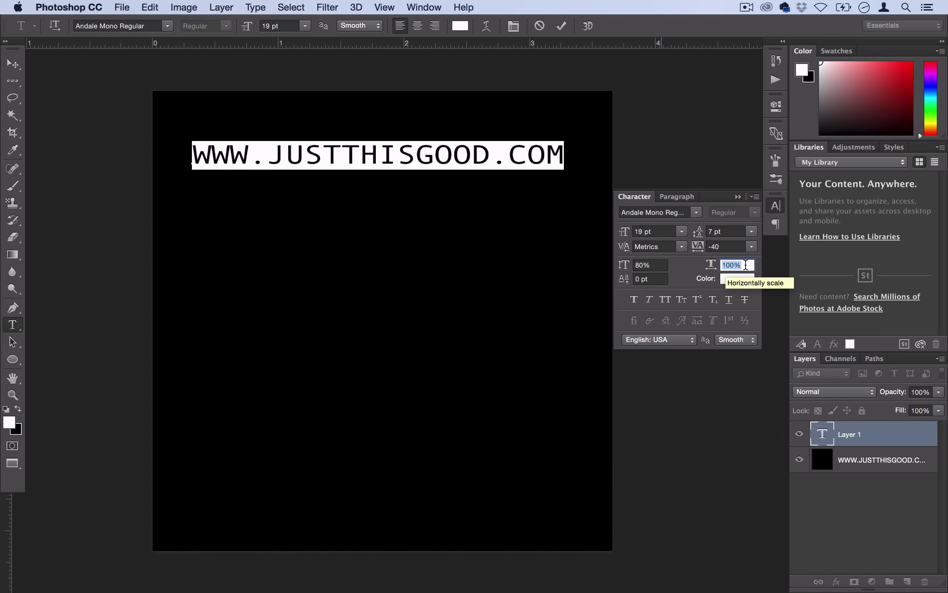
key(shift+Down)
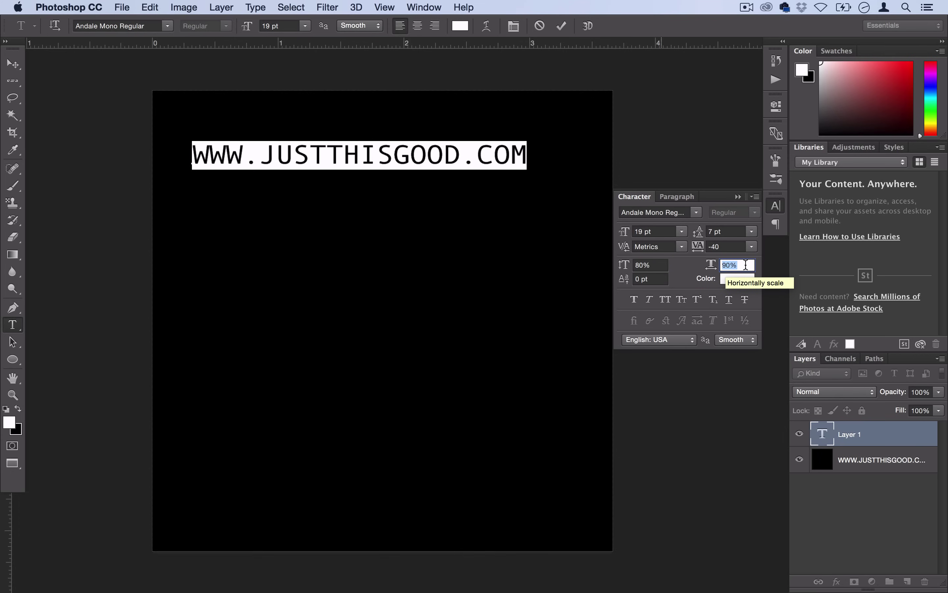
key(Up)
key(Up)
key(Down)
key(Up)
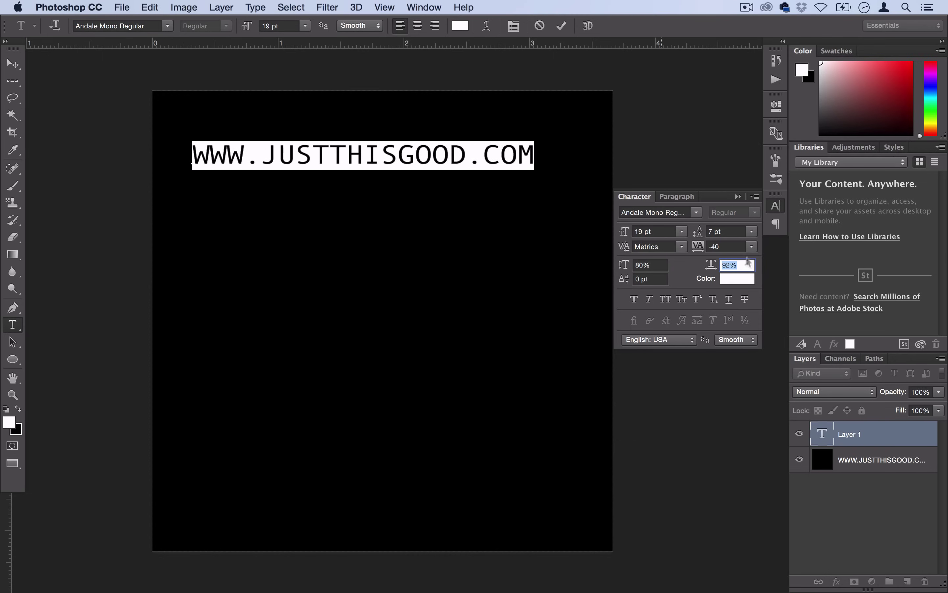
click(776, 208)
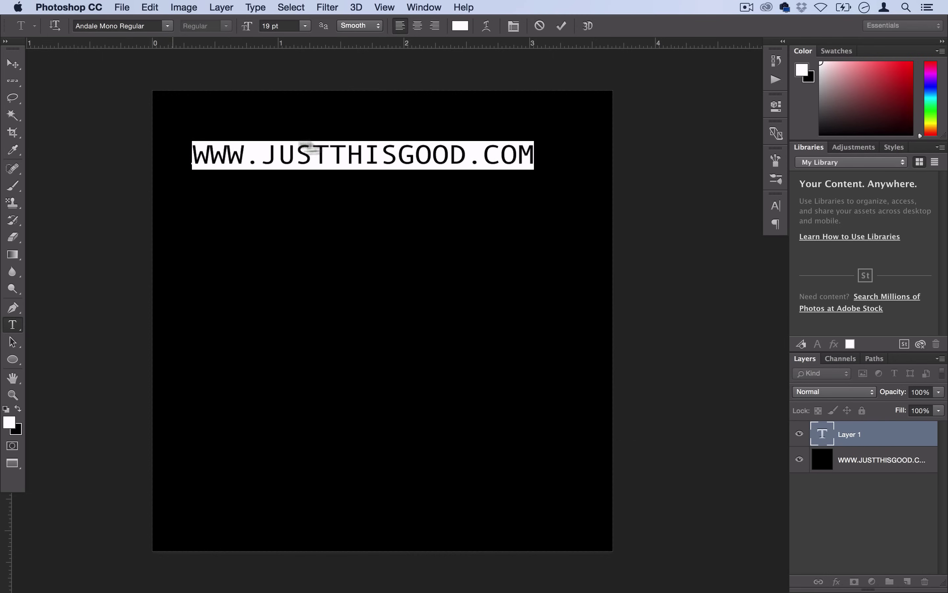
- Centre the URL text near the top of the canvas and duplicate its layer
click(13, 64)
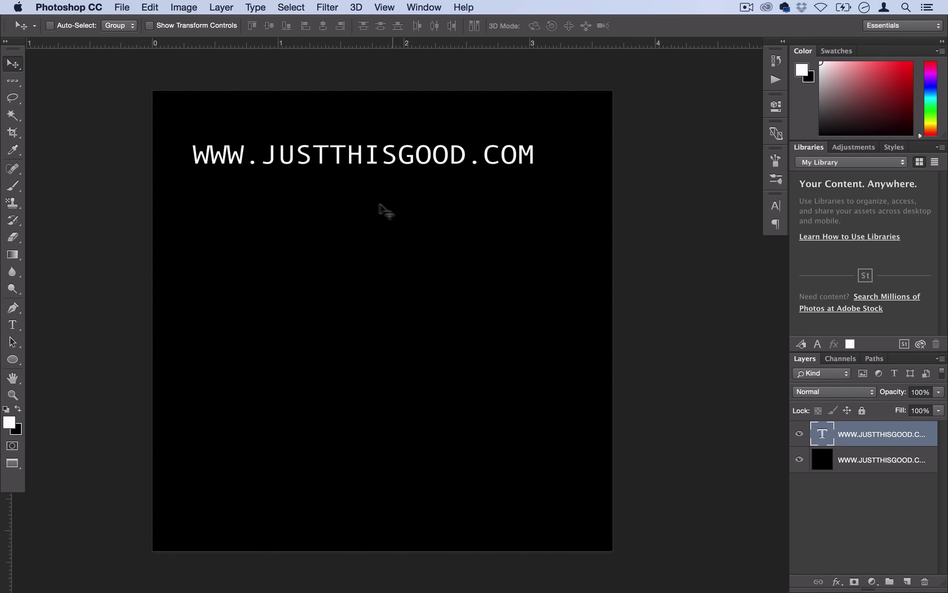
drag(329, 205, 363, 197)
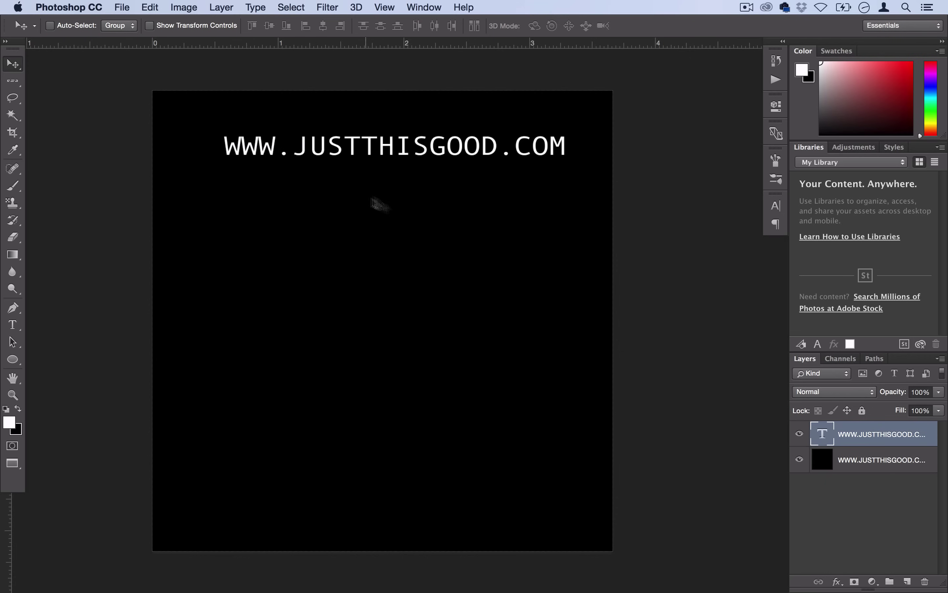
right_click(867, 432)
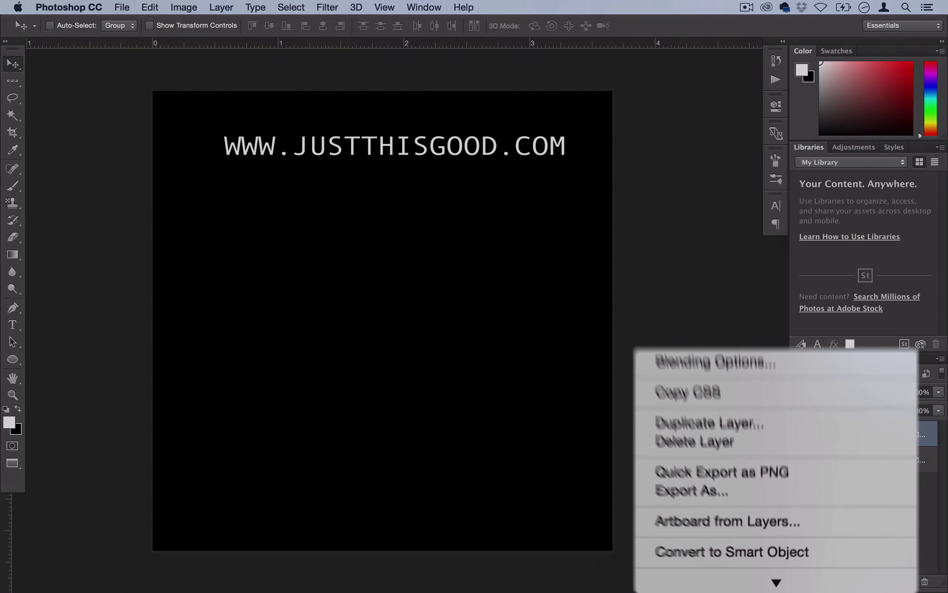
click(845, 421)
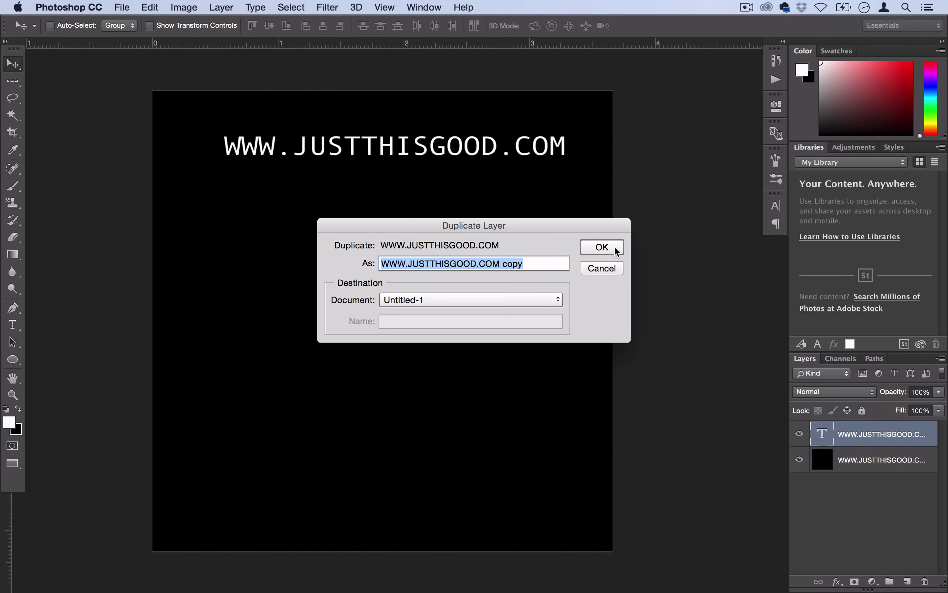
click(614, 249)
- Hide the original text layer and rasterize the type on the top copy
click(799, 461)
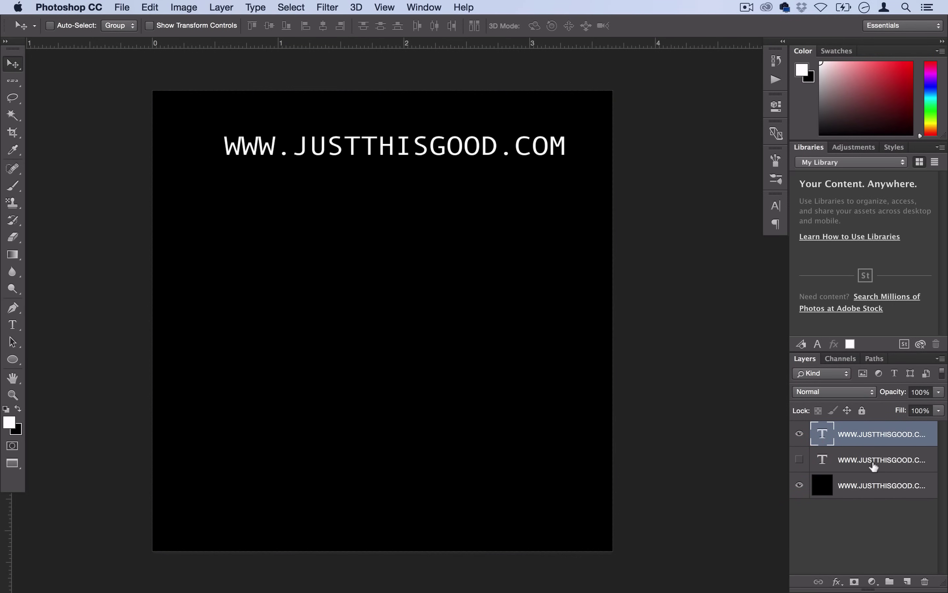
click(842, 433)
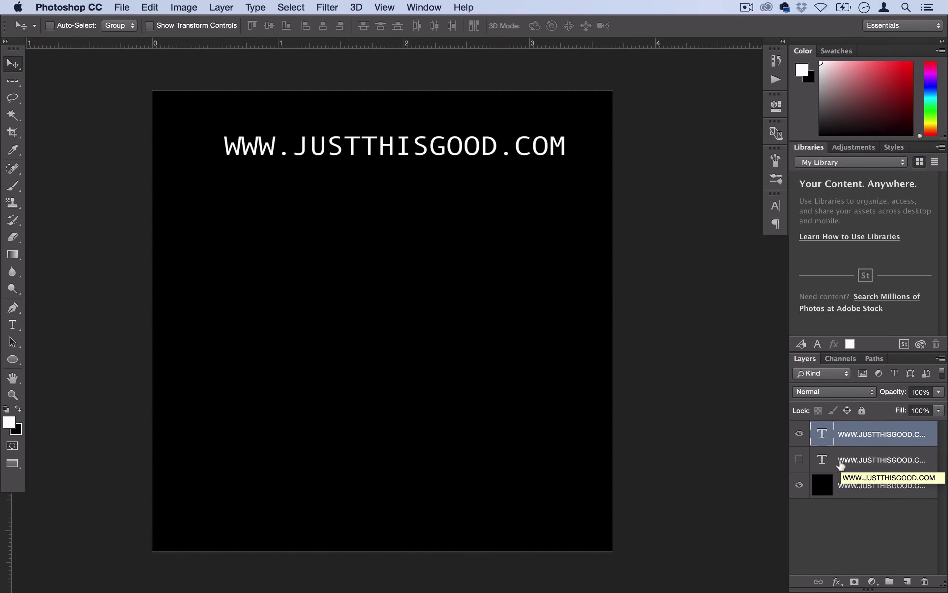
right_click(846, 436)
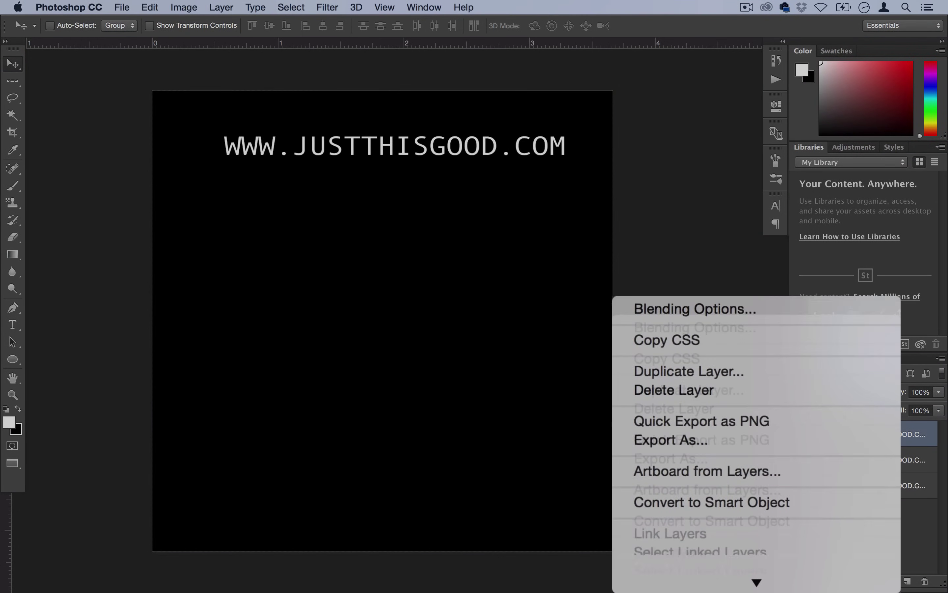
click(793, 434)
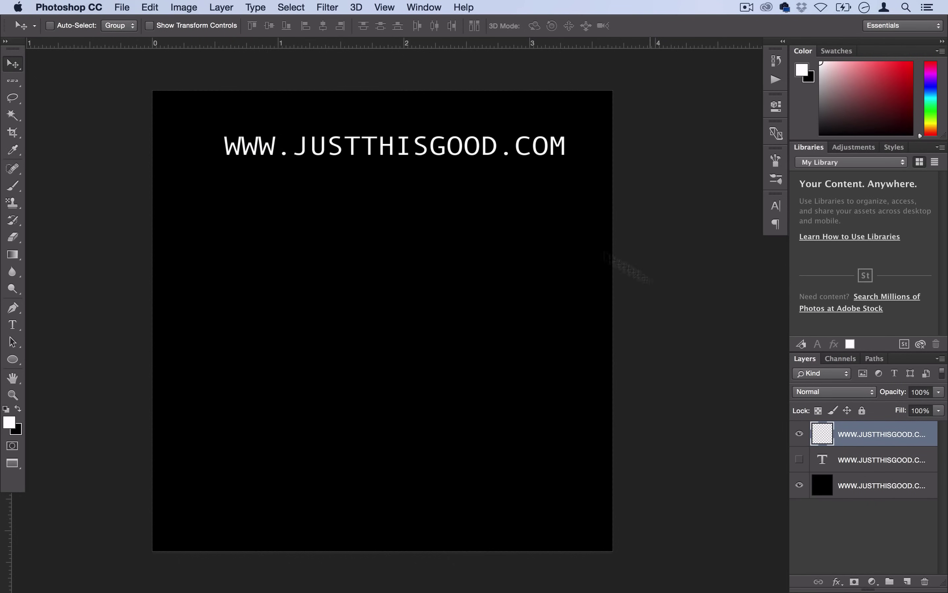
click(12, 81)
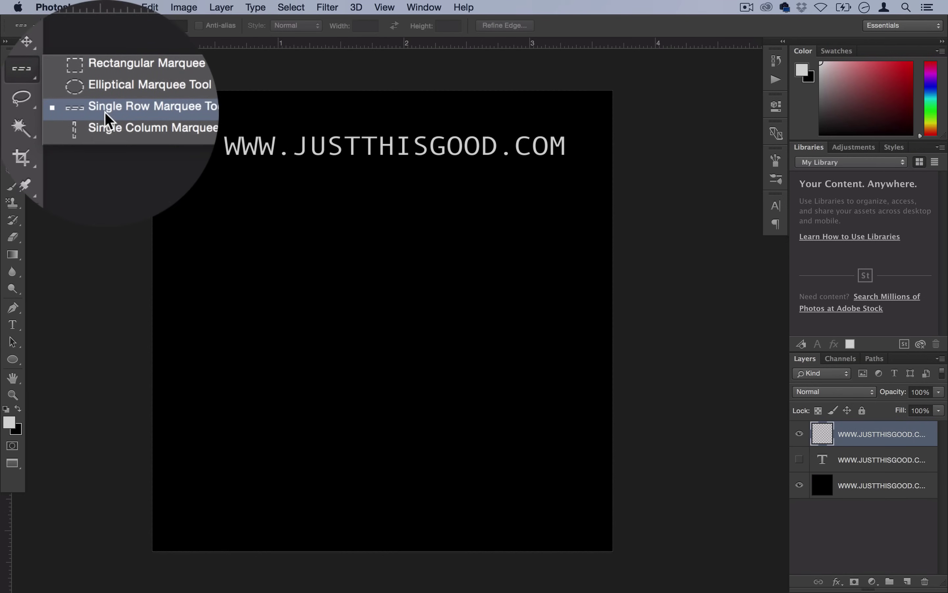
- Select the single pixel row along the bottom of the letters with the Single Row Marquee
click(68, 104)
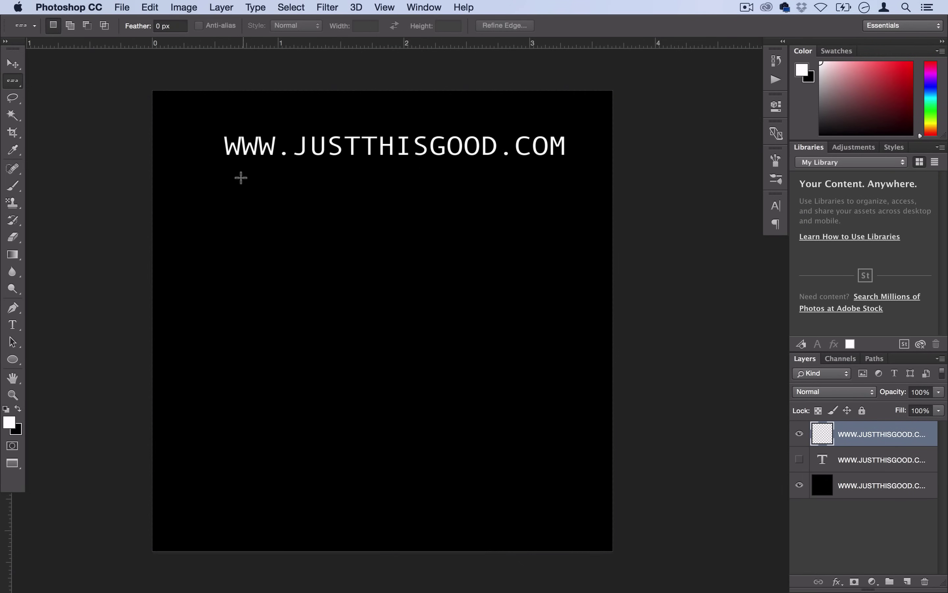
drag(260, 178, 264, 153)
key(super+plus)
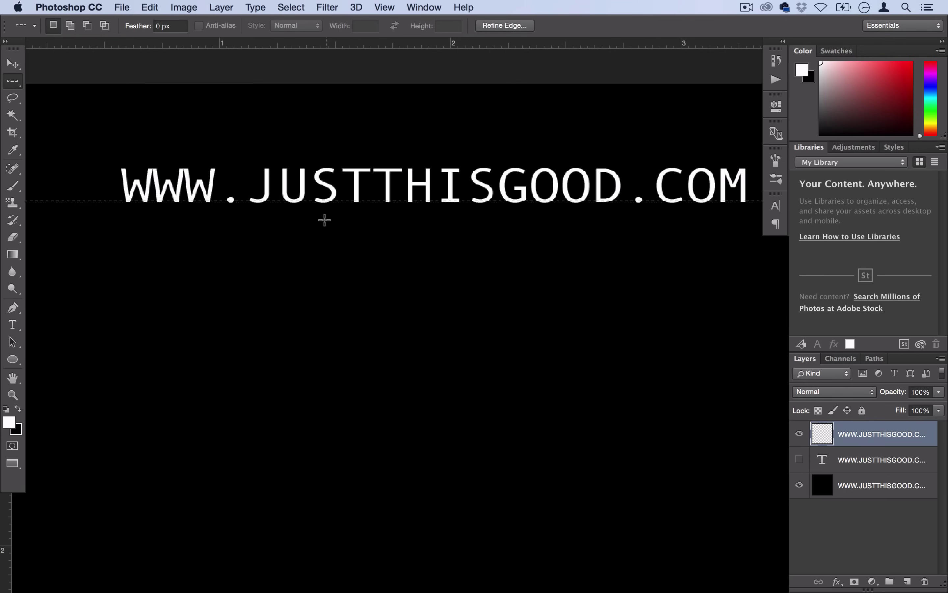
key(super+minus)
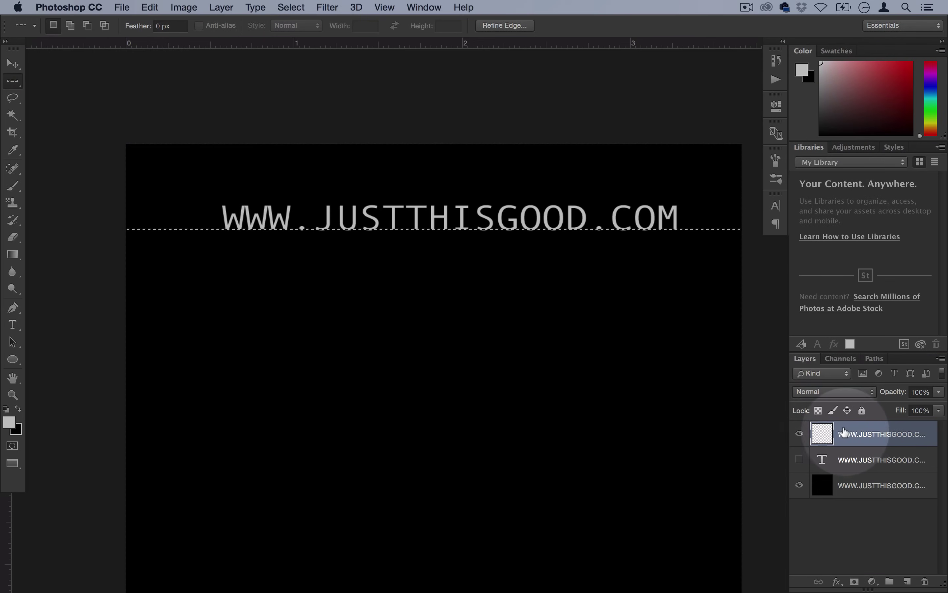
key(super+minus)
scroll(359, 125, right, 5)
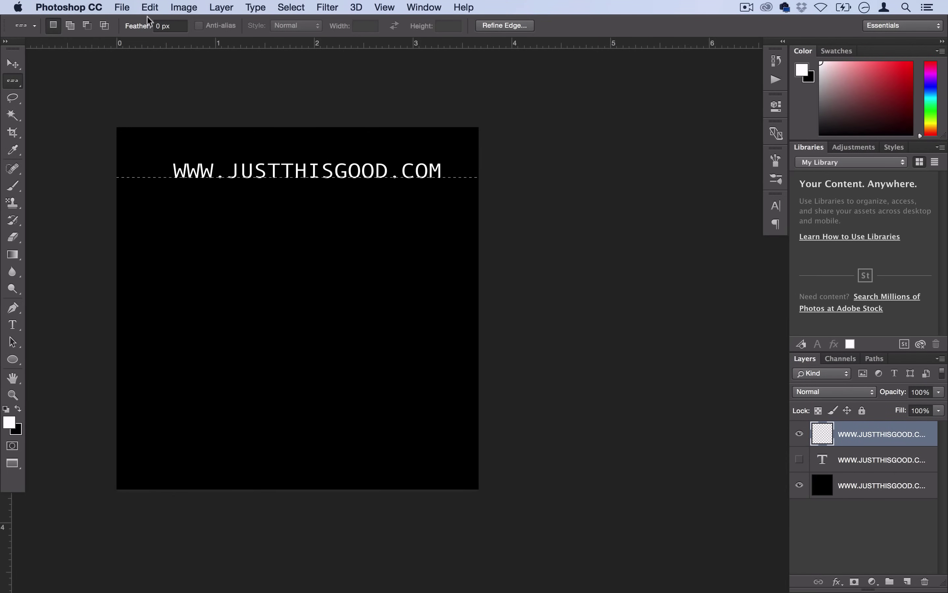
- Put the selected pixel row into Free Transform
click(150, 7)
click(250, 276)
scroll(356, 232, left, 2)
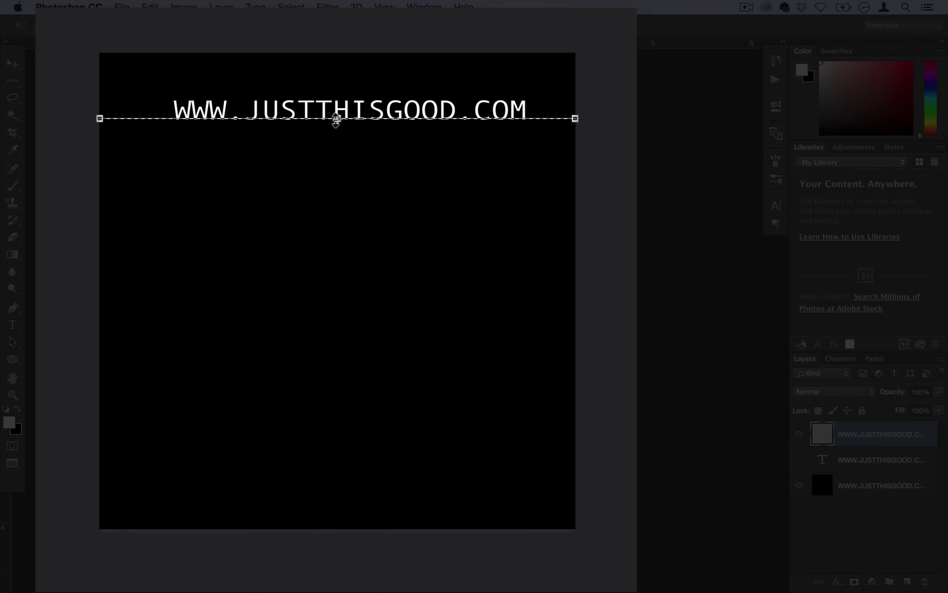
- Drag the pixel row's bottom handle far down into white barcode stripes, commit, and deselect
drag(336, 119, 296, 457)
key(Return)
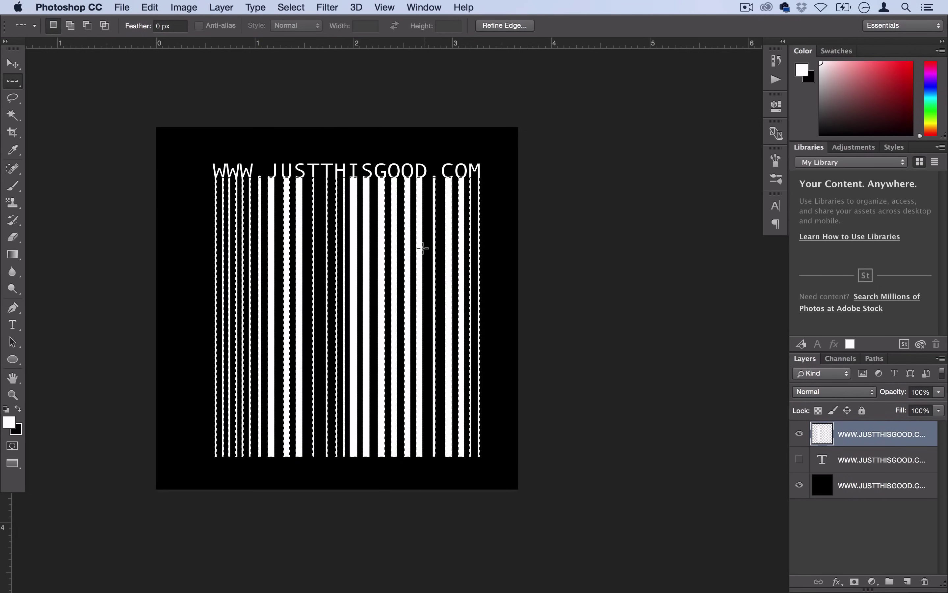
right_click(417, 202)
click(431, 209)
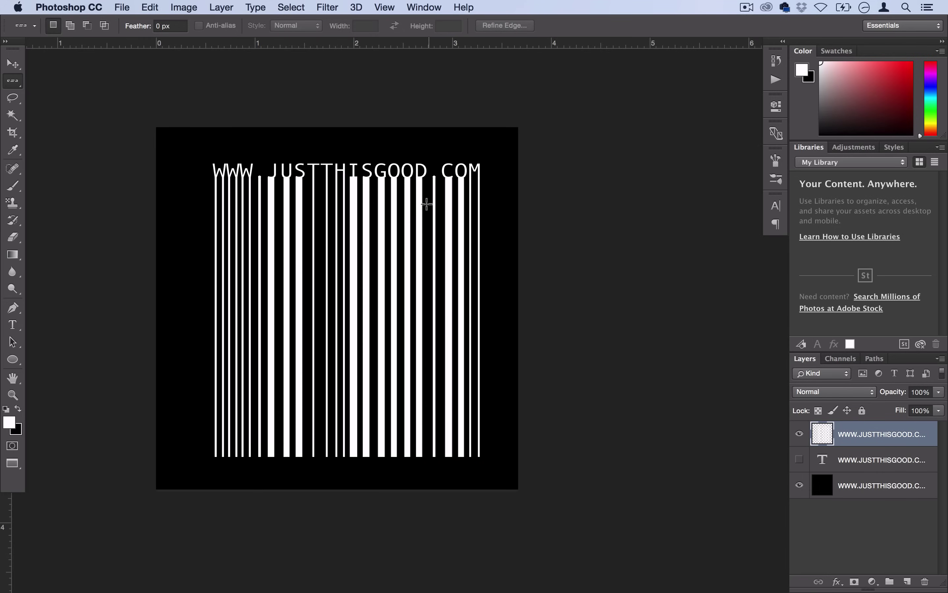